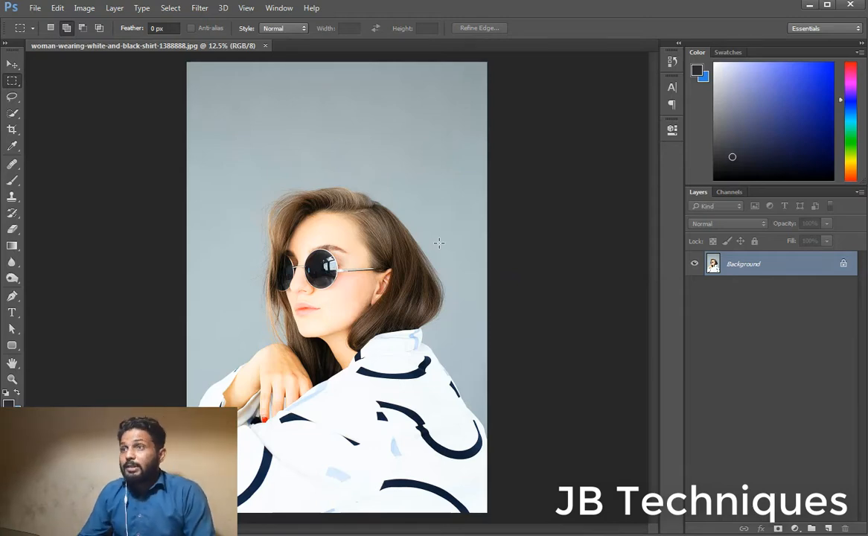
# Show the History panel, shorten it to about two thirds of its height and detach it as a floating panel.
pyautogui.click(279, 8)
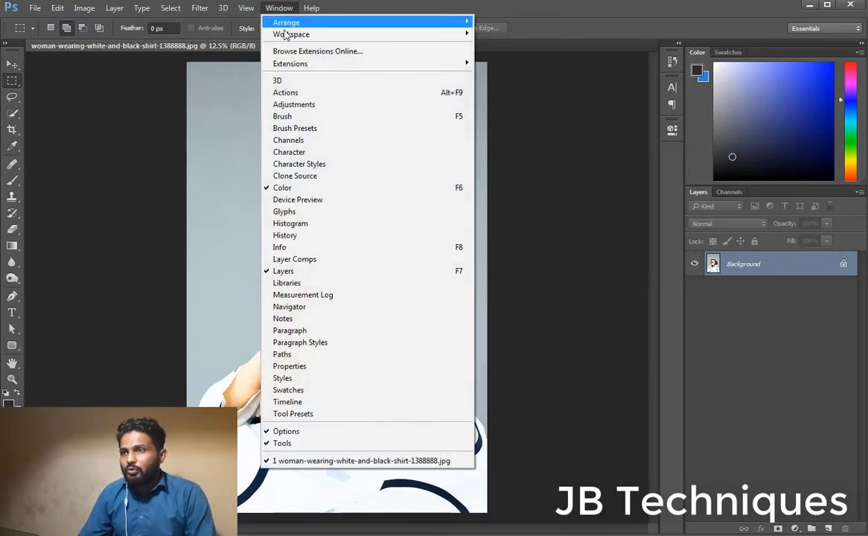
pyautogui.click(302, 237)
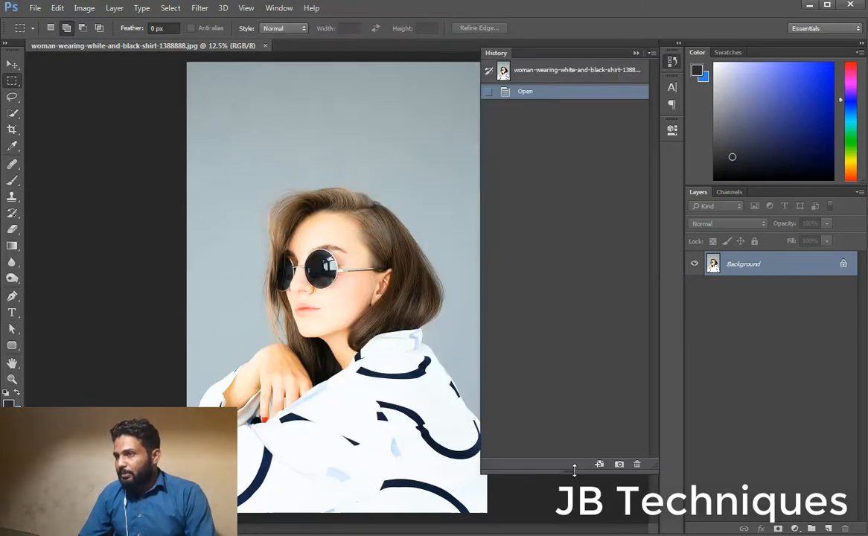
pyautogui.moveTo(575, 468); pyautogui.dragTo(574, 303)
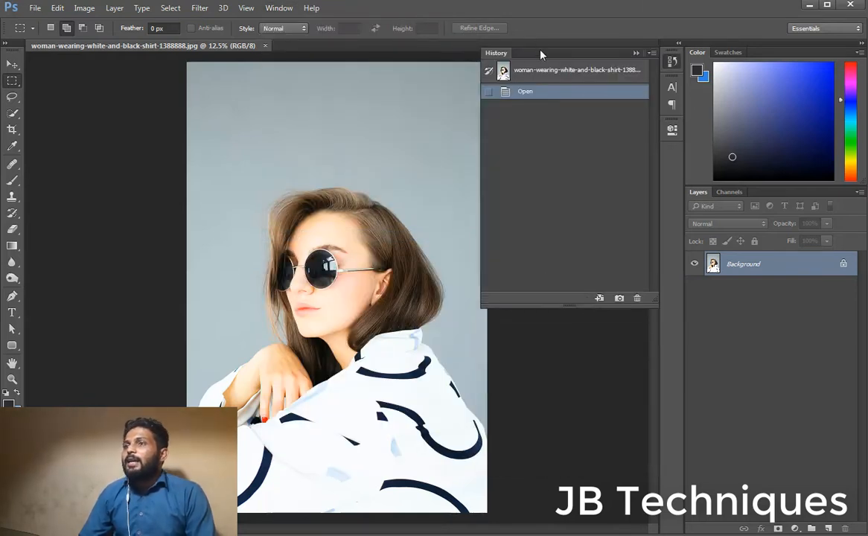
pyautogui.moveTo(542, 54)
pyautogui.mouseDown()
pyautogui.moveTo(195, 84)
pyautogui.moveTo(519, 91)
pyautogui.moveTo(550, 70)
pyautogui.mouseUp()
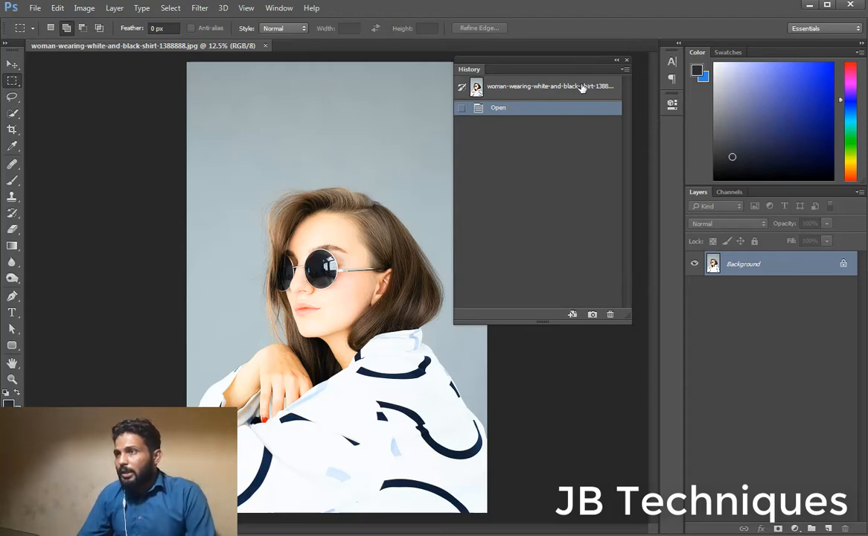
# Set the Open state as the History Brush source and delete the image's initial snapshot from the history.
pyautogui.click(462, 108)
pyautogui.moveTo(573, 87); pyautogui.dragTo(610, 314)
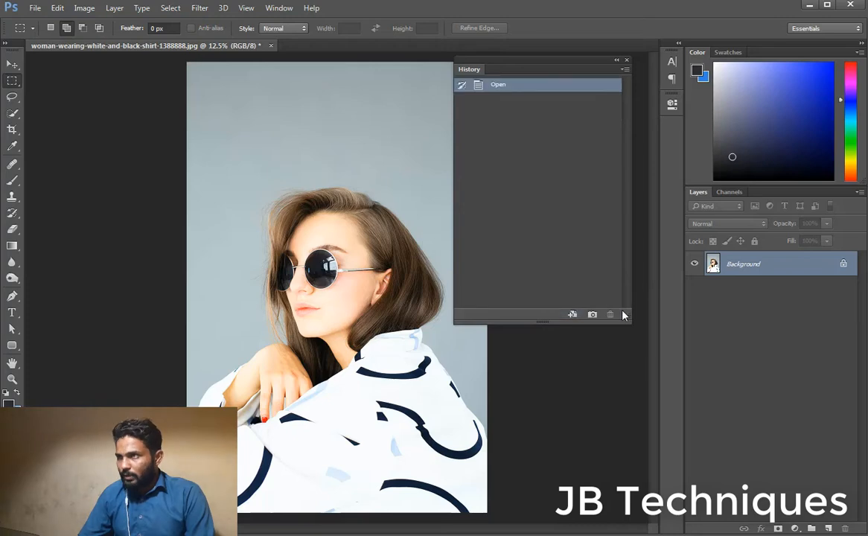
pyautogui.moveTo(535, 87); pyautogui.dragTo(610, 315)
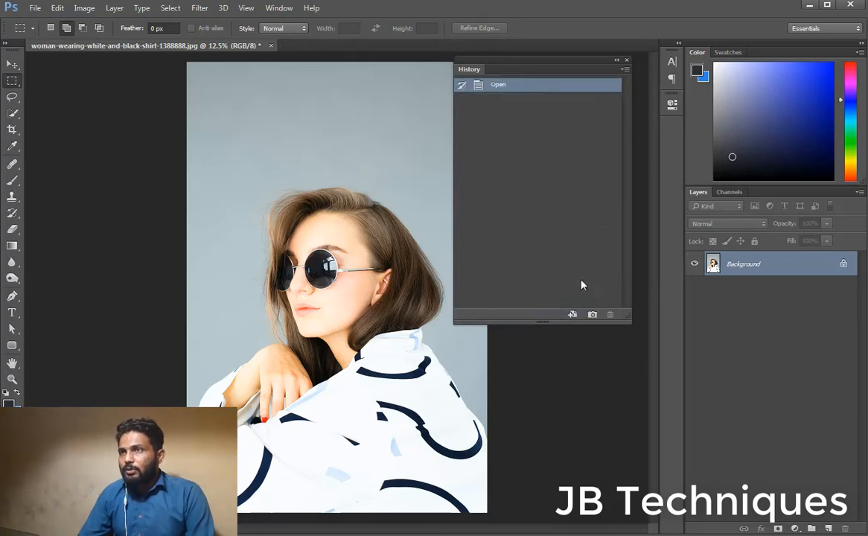
# Close the portrait without saving and reopen woman-wearing-white-and-black-shirt-1388888.jpg from its folder.
pyautogui.click(271, 45)
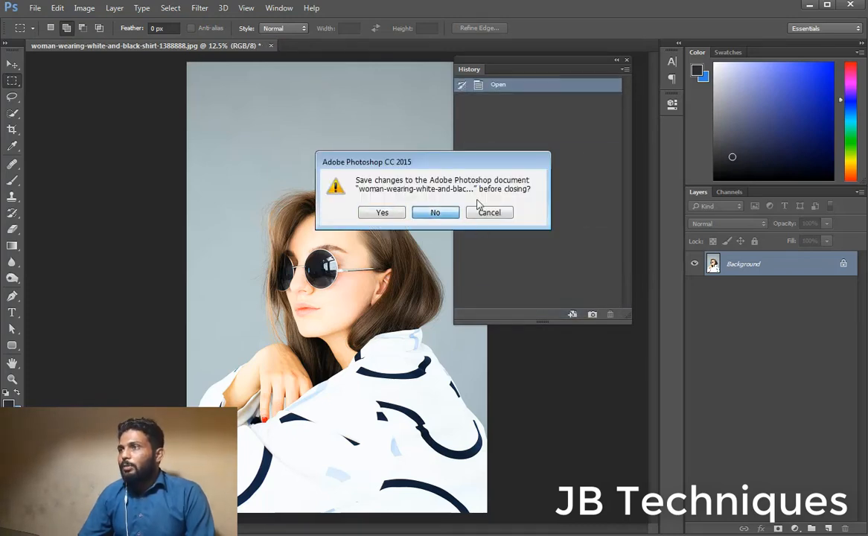
pyautogui.click(434, 211)
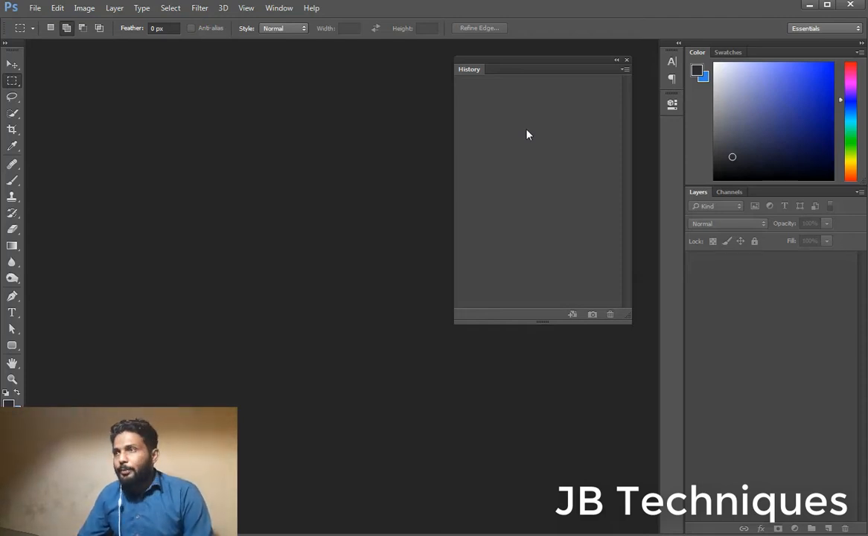
pyautogui.hotkey('ctrl', 'o')
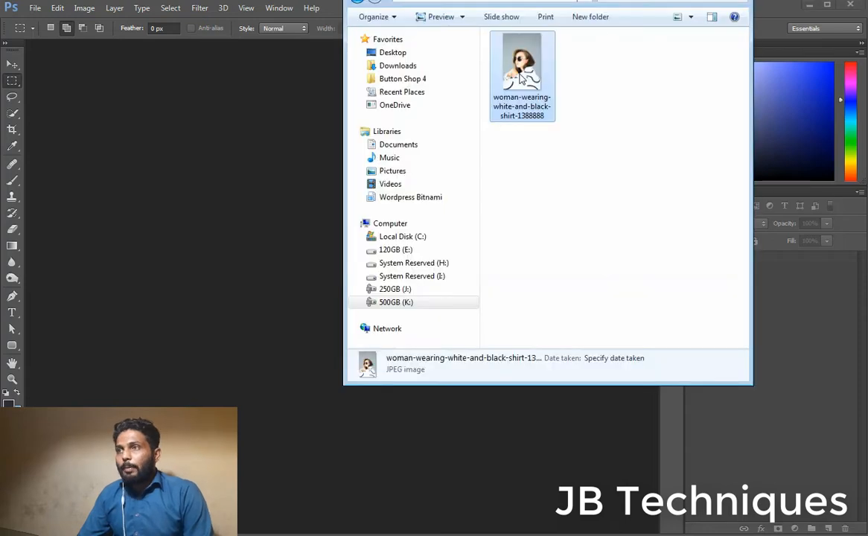
pyautogui.moveTo(519, 63); pyautogui.dragTo(233, 235)
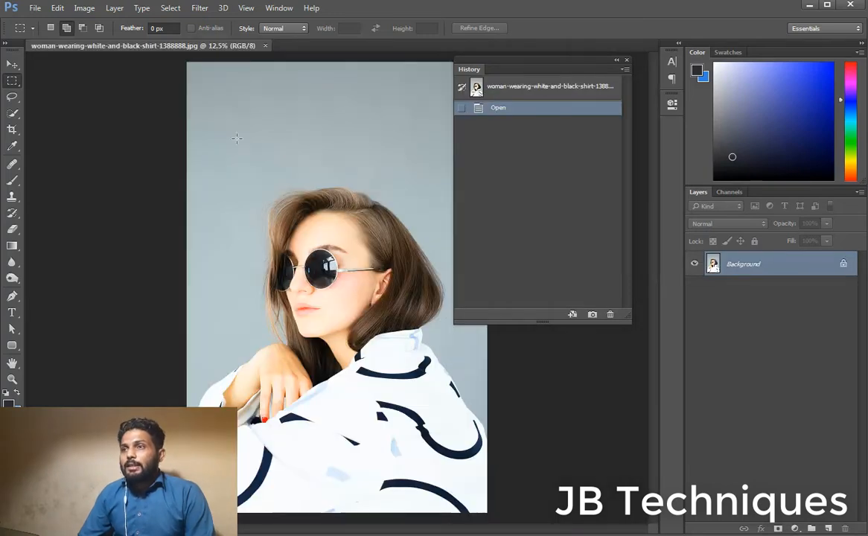
# Reposition the floating History panel and add twenty new empty layers above the Background layer.
pyautogui.moveTo(503, 71); pyautogui.dragTo(96, 83)
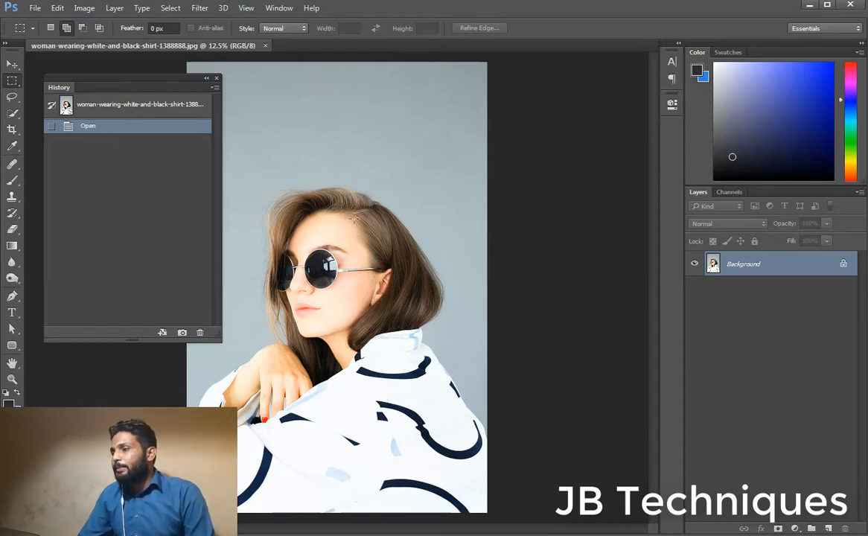
pyautogui.click(829, 529)
pyautogui.click(829, 528)
pyautogui.click(829, 528)
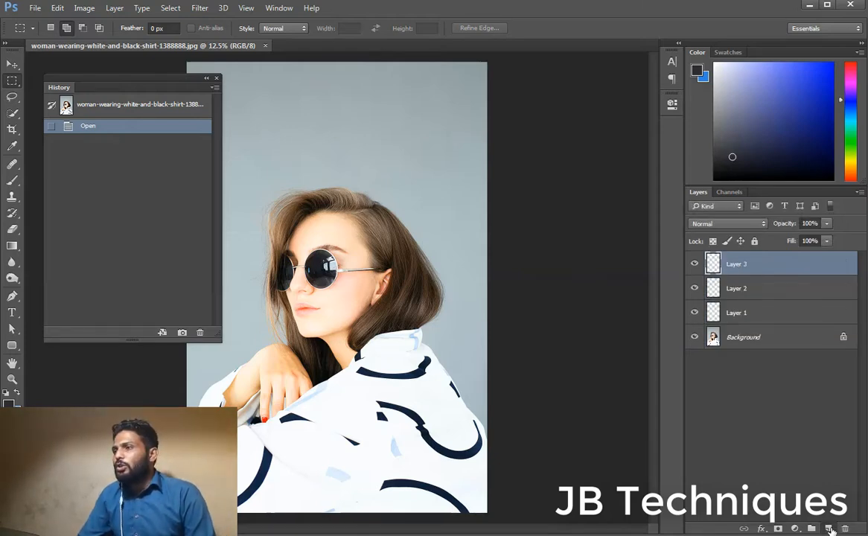
pyautogui.click(829, 528)
pyautogui.click(829, 528)
pyautogui.click(829, 528)
pyautogui.click(829, 528)
pyautogui.click(830, 528)
pyautogui.click(831, 528)
pyautogui.click(831, 528)
pyautogui.click(831, 528)
pyautogui.click(830, 528)
pyautogui.click(830, 528)
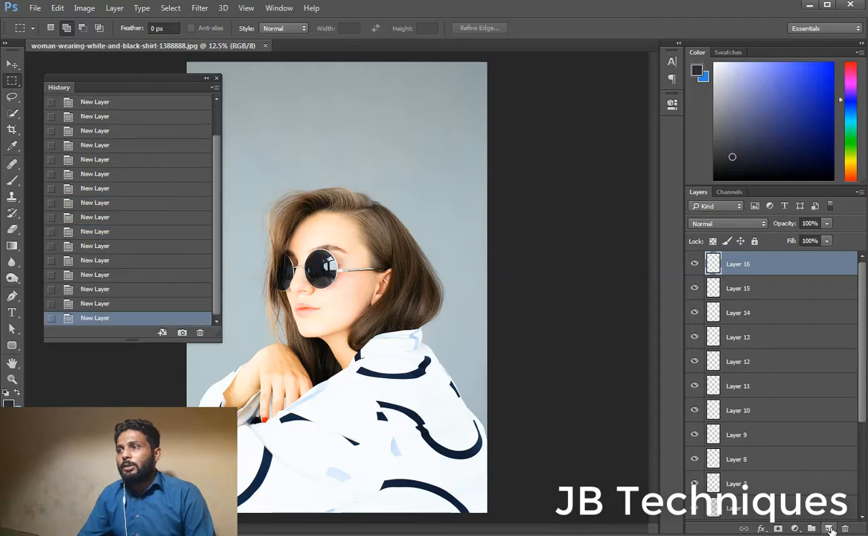
pyautogui.click(830, 528)
pyautogui.click(831, 528)
pyautogui.click(831, 528)
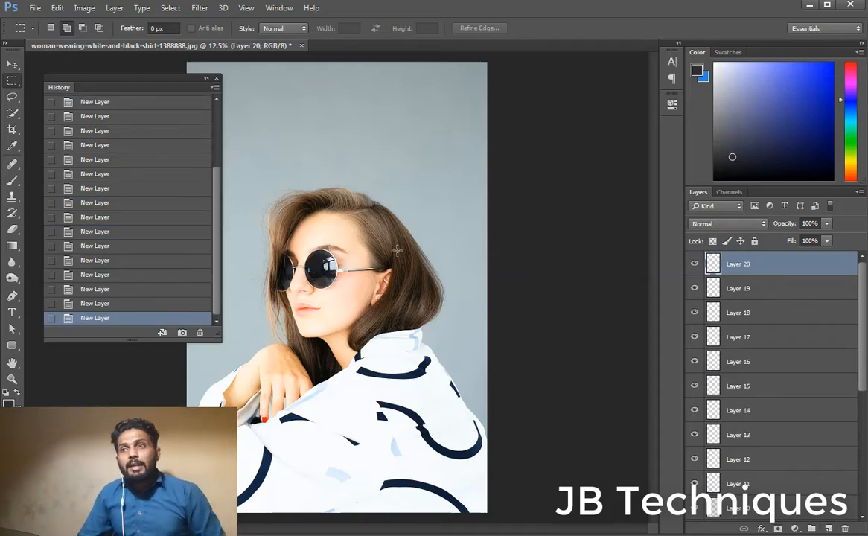
# Step back through the recorded New Layer states to Layer 13 and Layer 4, and revert the image to its Open state.
pyautogui.scroll(3, 121, 238)
pyautogui.scroll(-3, 124, 242)
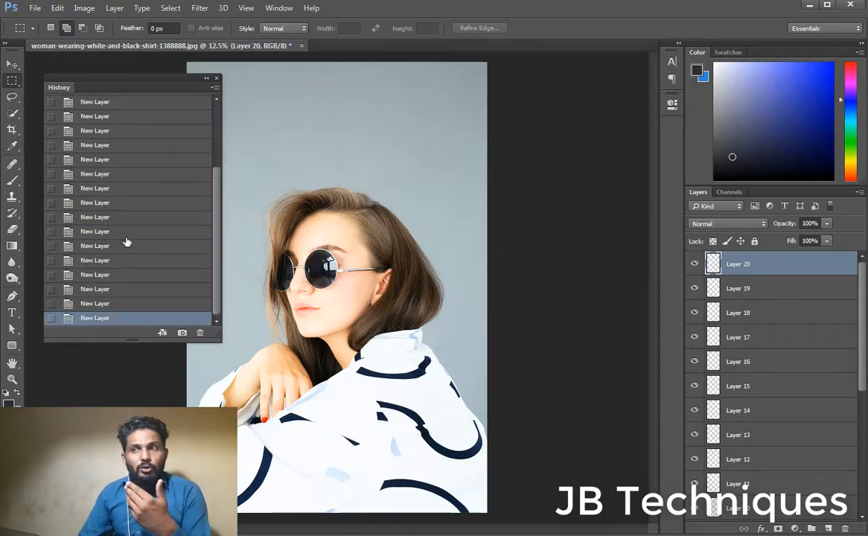
pyautogui.scroll(1, 127, 261)
pyautogui.scroll(4, 123, 250)
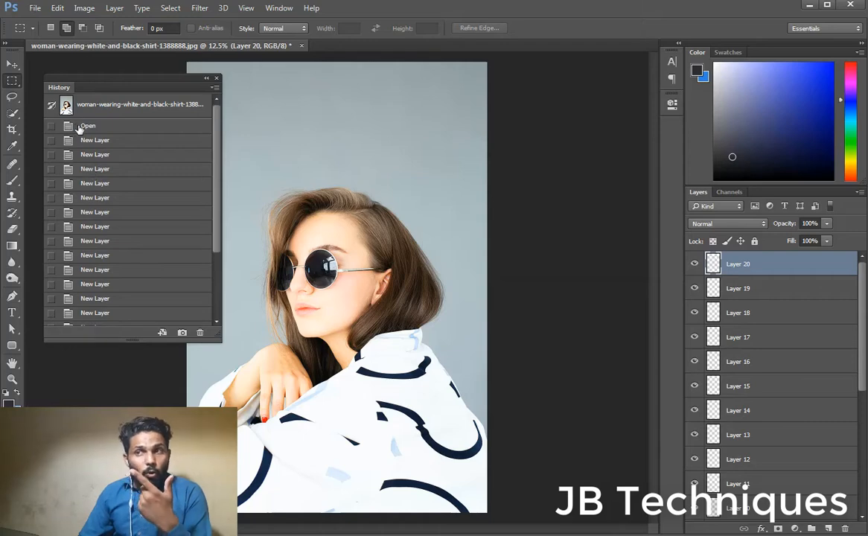
pyautogui.scroll(-5, 82, 149)
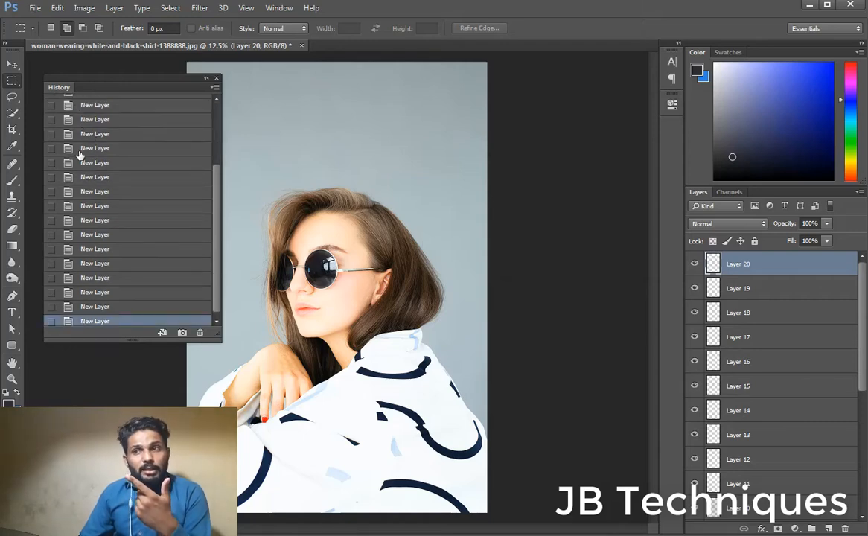
pyautogui.click(96, 222)
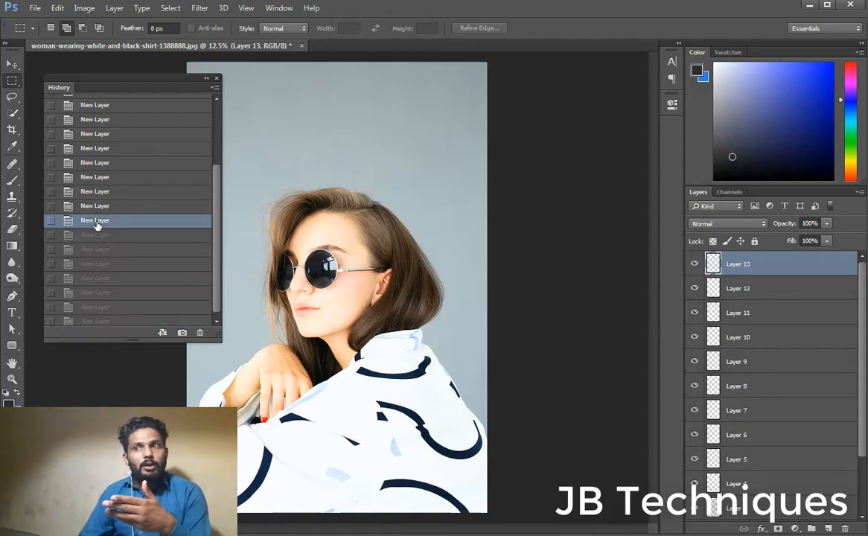
pyautogui.scroll(4, 97, 225)
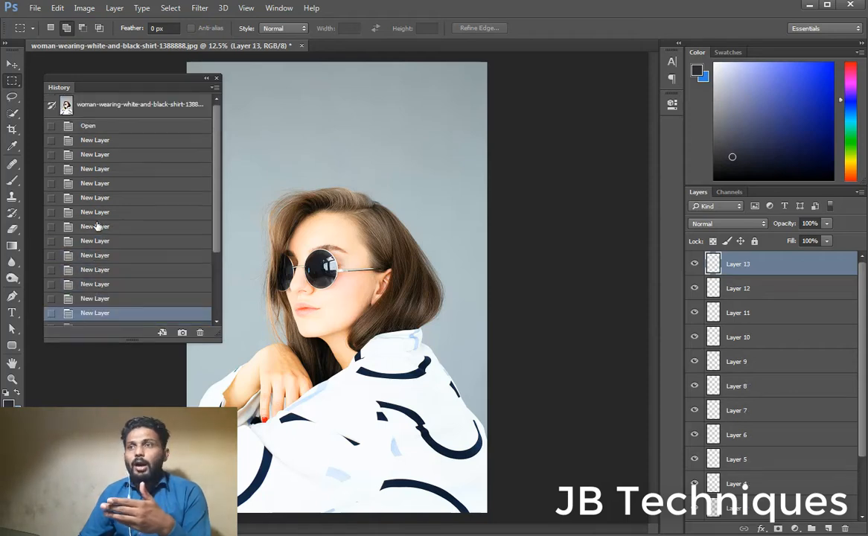
pyautogui.click(97, 186)
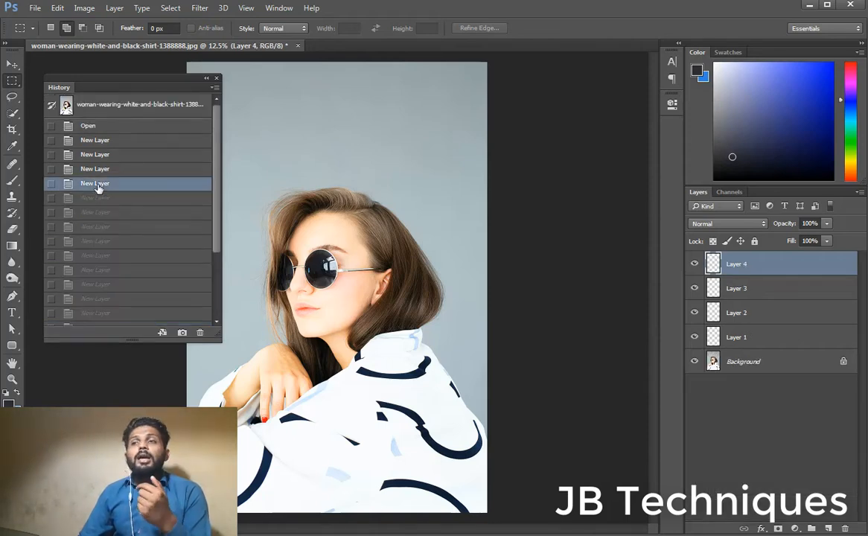
pyautogui.click(90, 126)
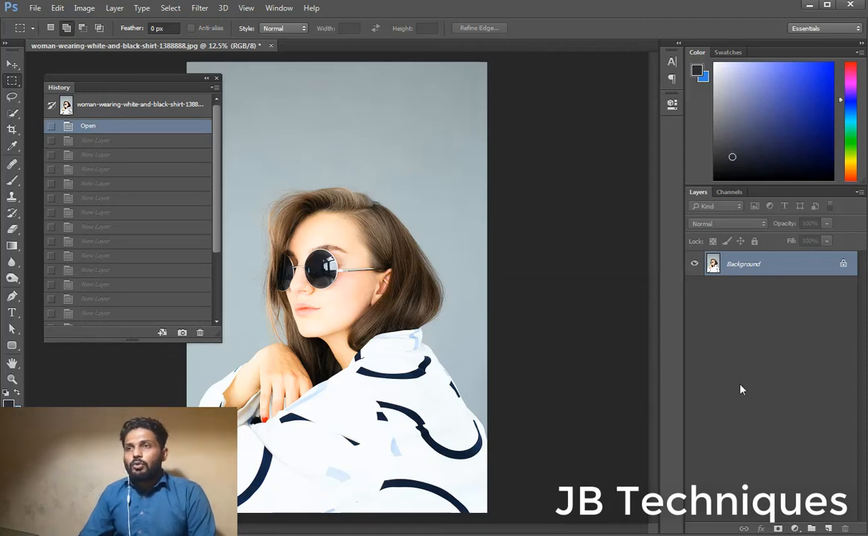
# Retouch the stray hairs on the cheek between the sunglasses and the ear with the Healing Brush, sampling clean skin nearby.
pyautogui.moveTo(163, 87); pyautogui.dragTo(586, 73)
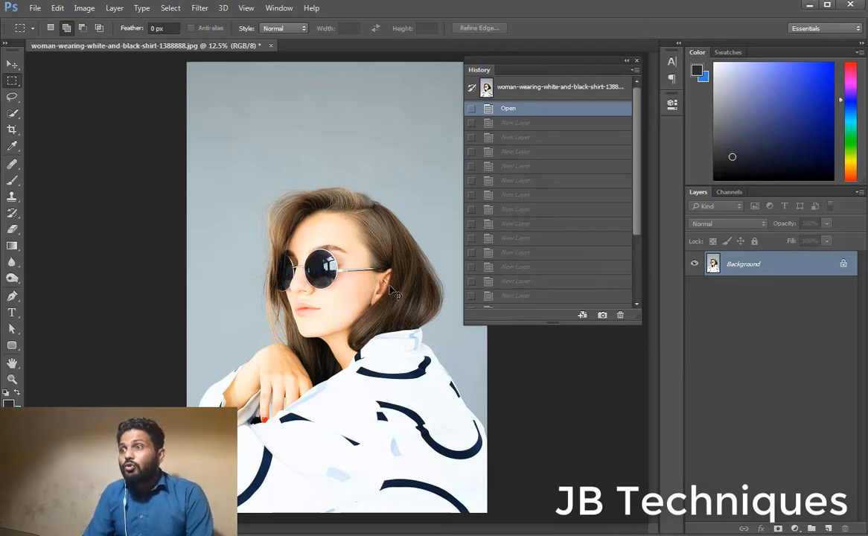
pyautogui.scroll(5, 393, 293)
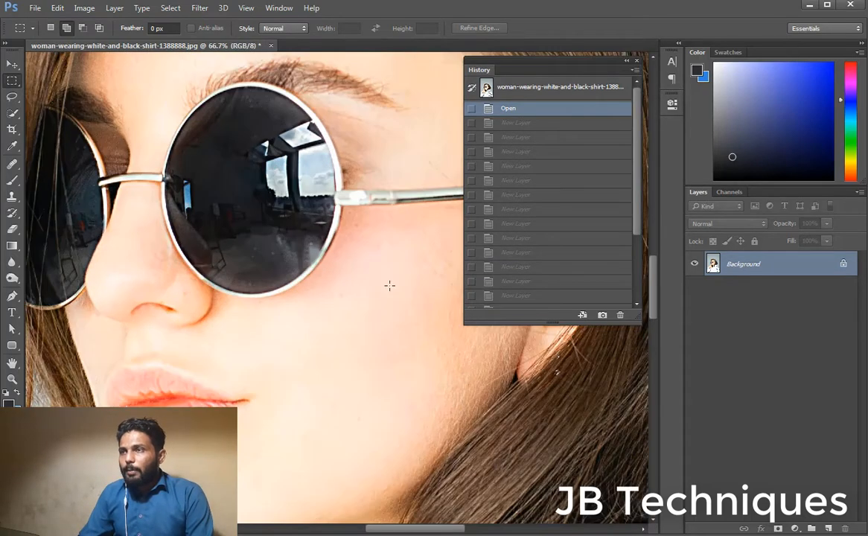
pyautogui.moveTo(378, 275); pyautogui.dragTo(216, 323)
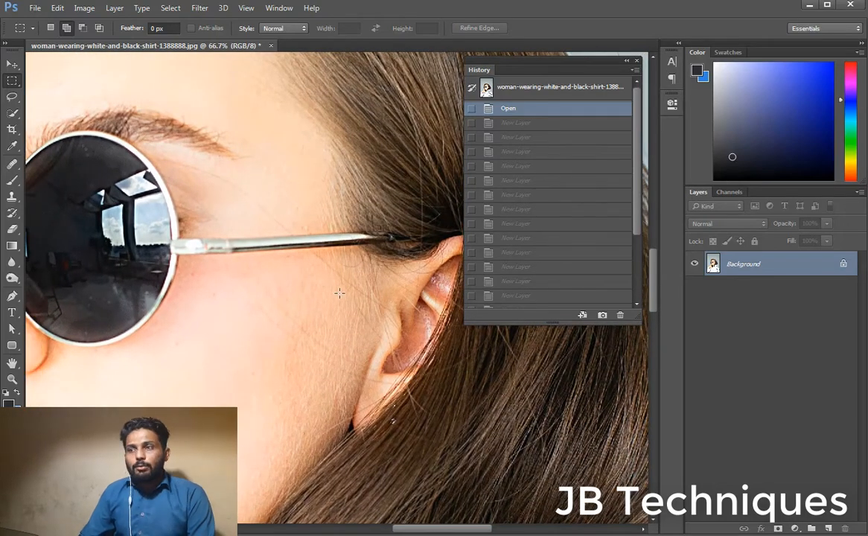
pyautogui.click(12, 163)
pyautogui.click(59, 176)
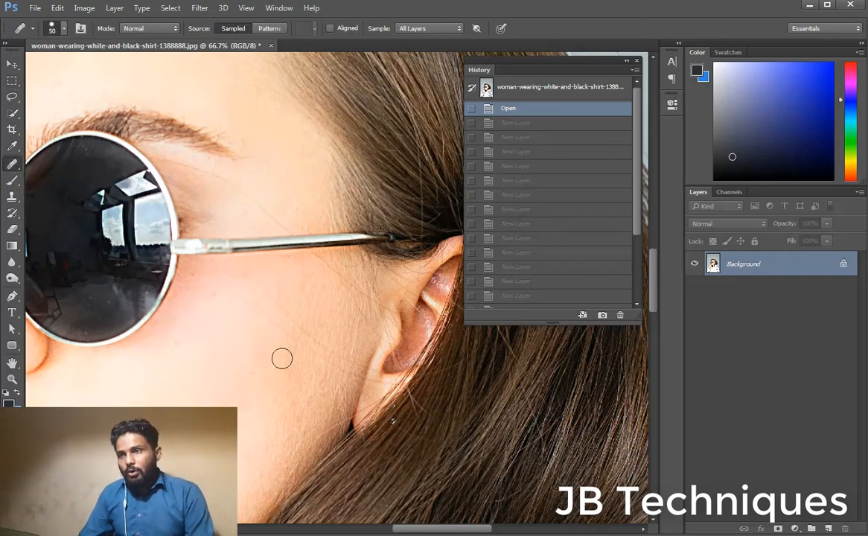
pyautogui.keyDown('alt'); pyautogui.click(211, 297); pyautogui.keyUp('alt')
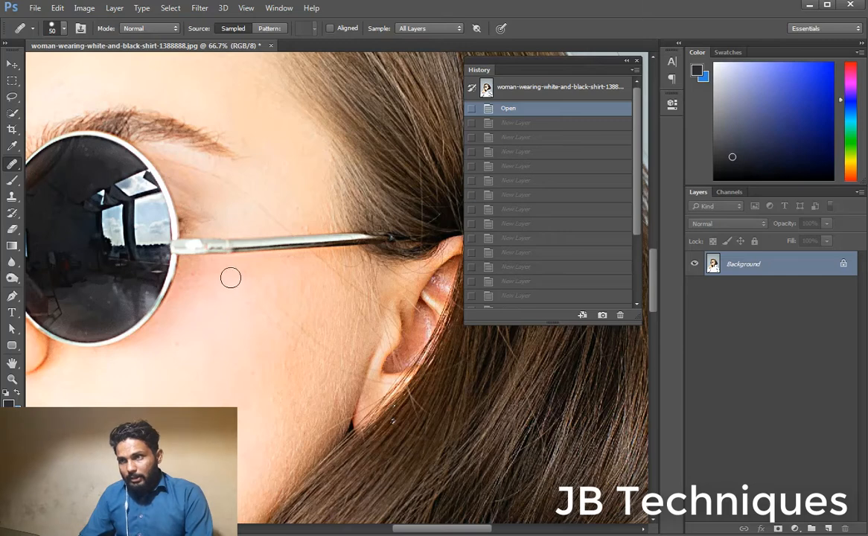
pyautogui.moveTo(232, 278)
pyautogui.mouseDown()
pyautogui.moveTo(250, 310)
pyautogui.moveTo(350, 374)
pyautogui.mouseUp()
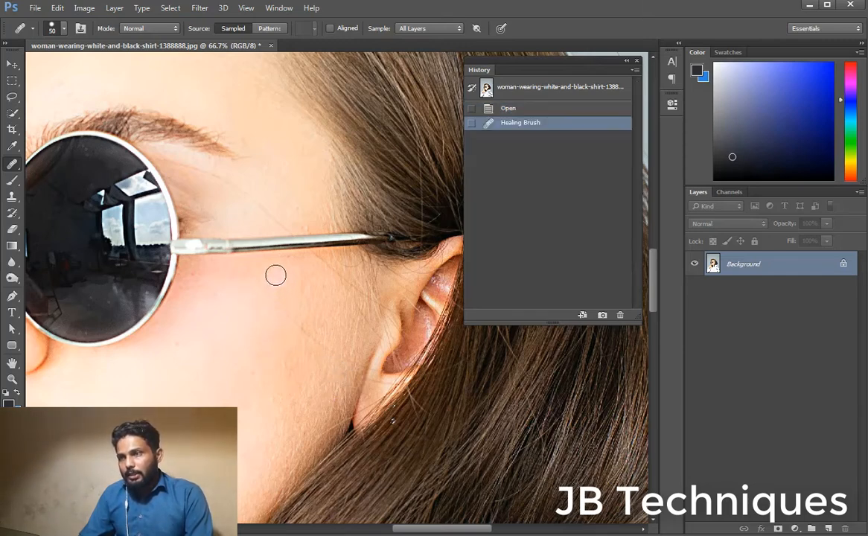
pyautogui.moveTo(250, 273)
pyautogui.mouseDown()
pyautogui.moveTo(283, 301)
pyautogui.moveTo(290, 334)
pyautogui.moveTo(329, 372)
pyautogui.moveTo(351, 366)
pyautogui.moveTo(346, 373)
pyautogui.moveTo(344, 348)
pyautogui.mouseUp()
pyautogui.keyDown('alt'); pyautogui.click(320, 357); pyautogui.keyUp('alt')
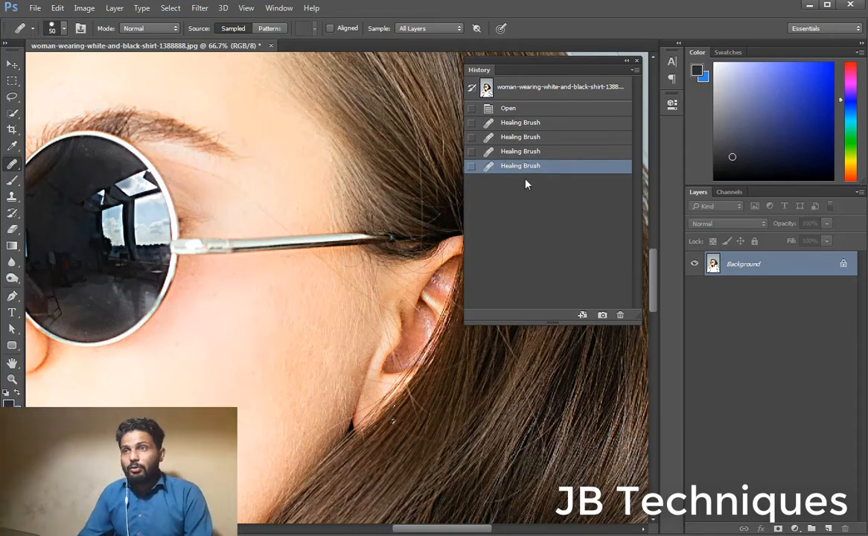
# Reduce the Healing Brush size to 35 and heal the skin between the eyebrow and the sunglasses' arm.
pyautogui.press('[')
pyautogui.press('[')
pyautogui.press('[')
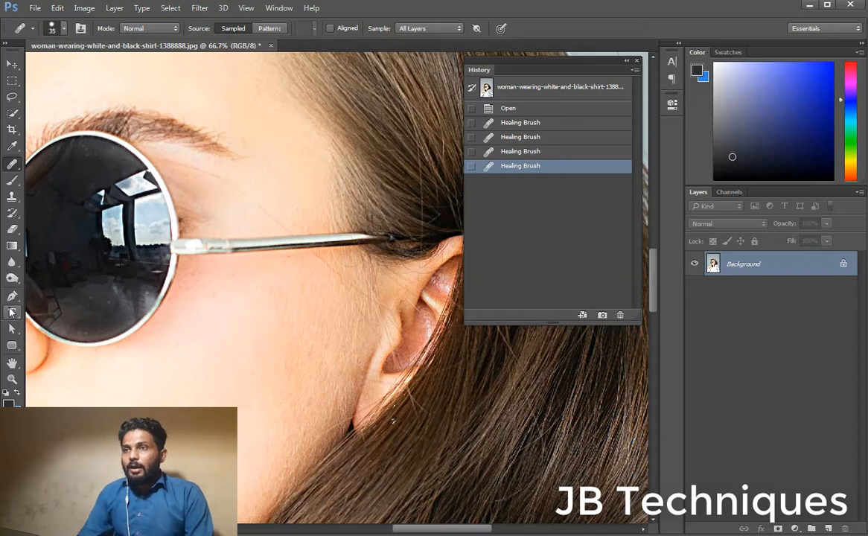
pyautogui.click(194, 179)
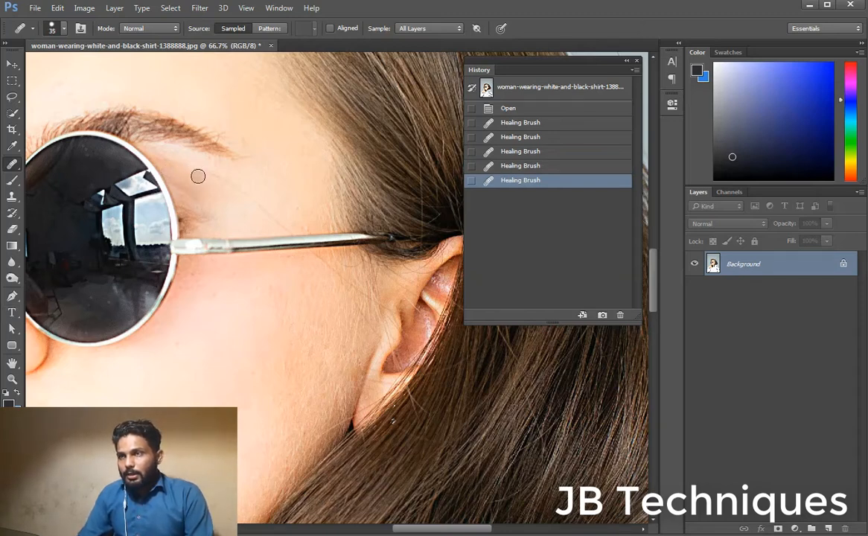
pyautogui.click(238, 195)
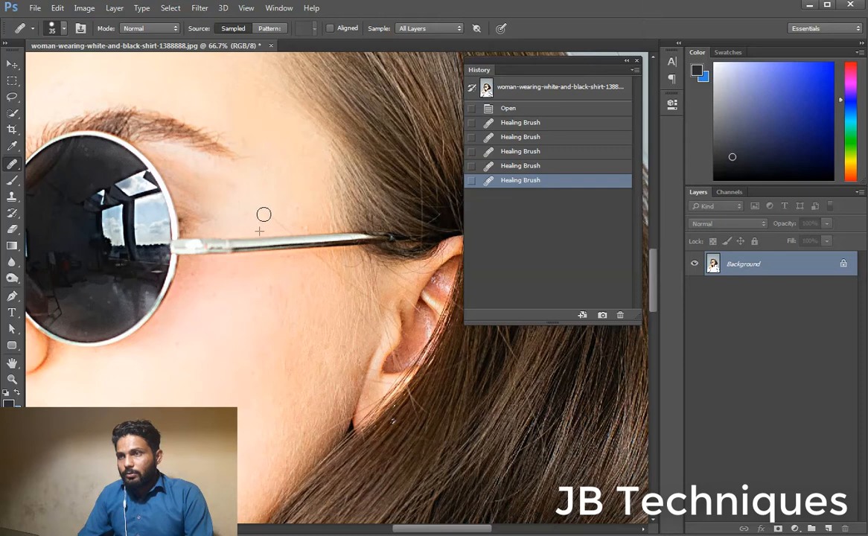
# Heal the marks and fine hairs just below the sunglasses' arm and in front of the ear, resampling clean cheek skin.
pyautogui.click(312, 259)
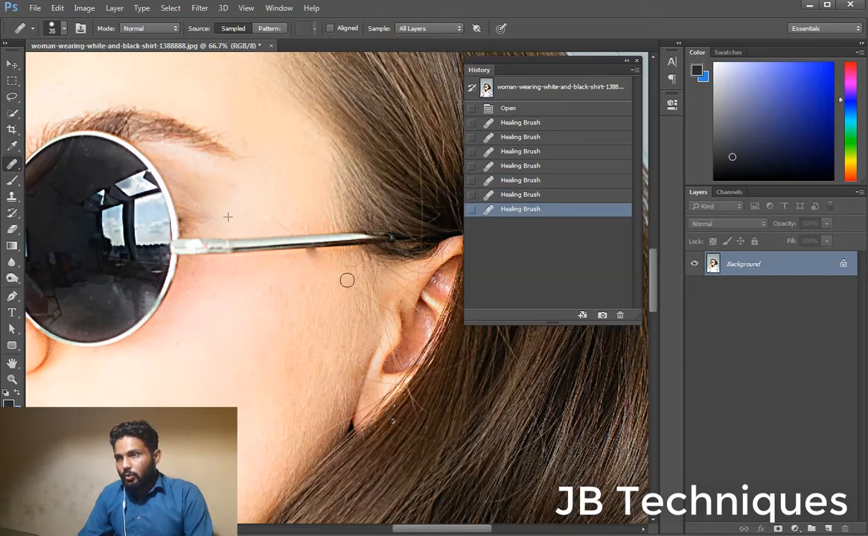
pyautogui.click(335, 266)
pyautogui.keyDown('alt'); pyautogui.click(286, 284); pyautogui.keyUp('alt')
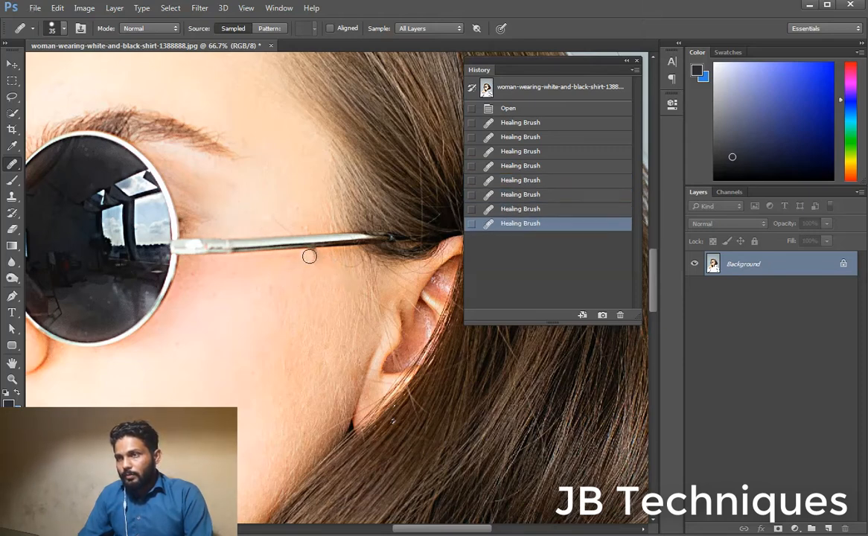
pyautogui.moveTo(310, 256); pyautogui.dragTo(309, 253)
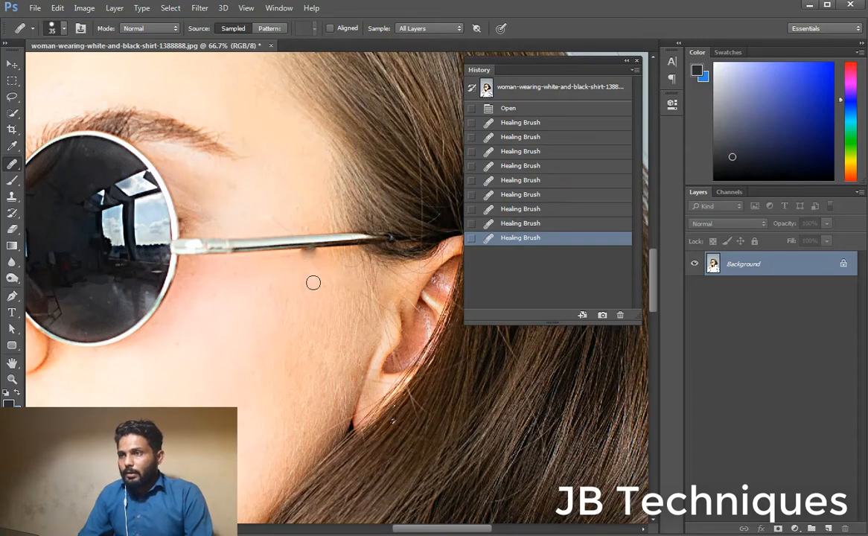
pyautogui.keyDown('alt'); pyautogui.click(324, 324); pyautogui.keyUp('alt')
pyautogui.moveTo(348, 297); pyautogui.dragTo(365, 322)
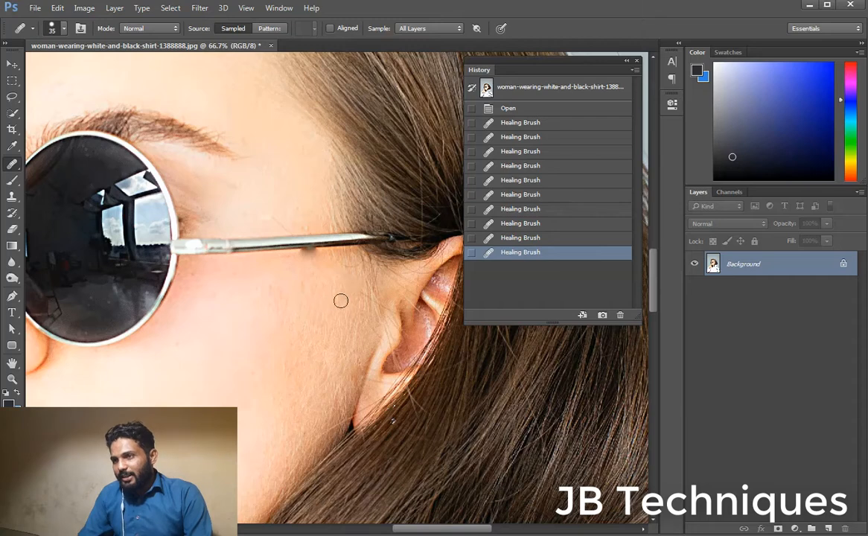
# Heal the remaining marks above and below the sunglasses' arm with the Healing Brush, resampling clean cheek skin for the spot beneath it.
pyautogui.click(331, 273)
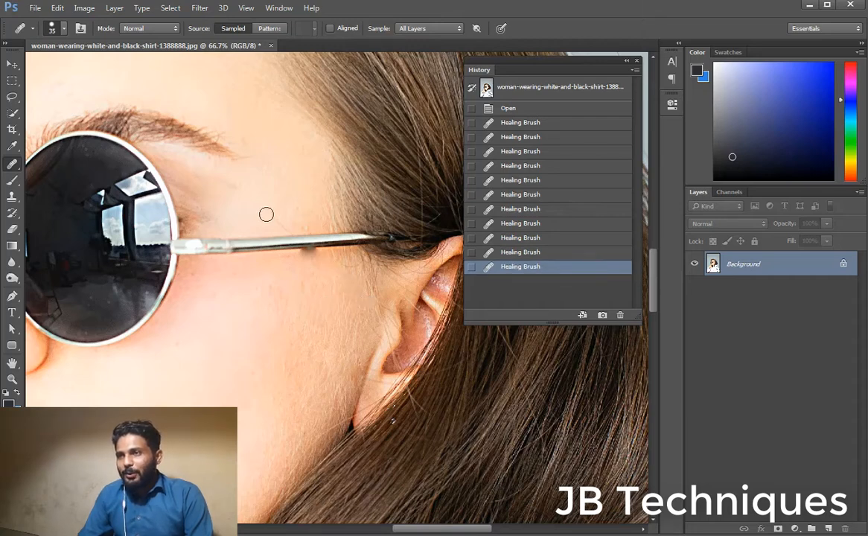
pyautogui.click(279, 225)
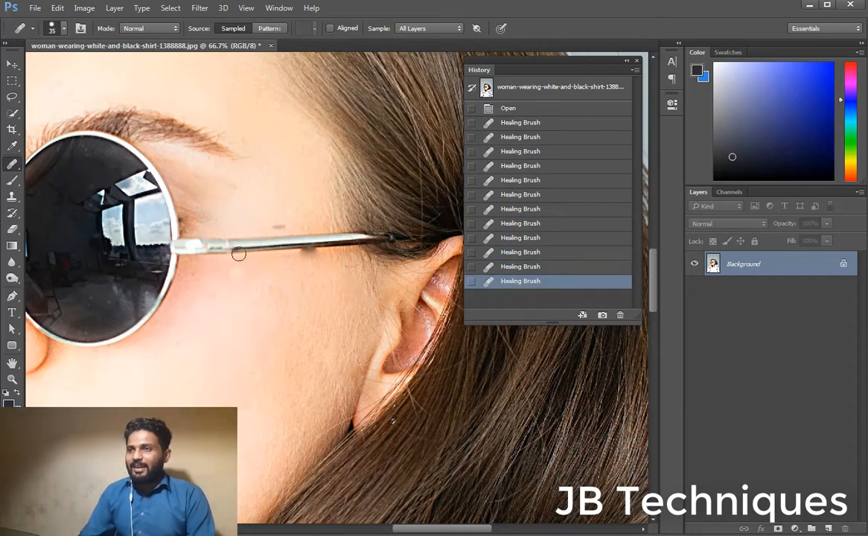
pyautogui.moveTo(281, 210)
pyautogui.mouseDown()
pyautogui.moveTo(257, 195)
pyautogui.moveTo(248, 207)
pyautogui.mouseUp()
pyautogui.keyDown('alt'); pyautogui.click(297, 287); pyautogui.keyUp('alt')
pyautogui.moveTo(309, 255)
pyautogui.mouseDown()
pyautogui.moveTo(301, 256)
pyautogui.moveTo(308, 264)
pyautogui.mouseUp()
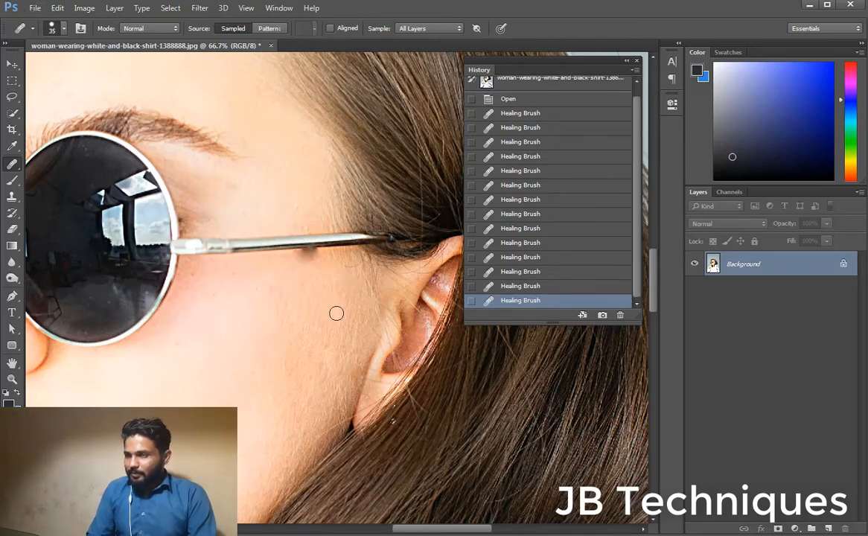
# Add a Hue/Saturation adjustment layer above the whole portrait and target its Yellows range.
pyautogui.hotkey('ctrl', '0')
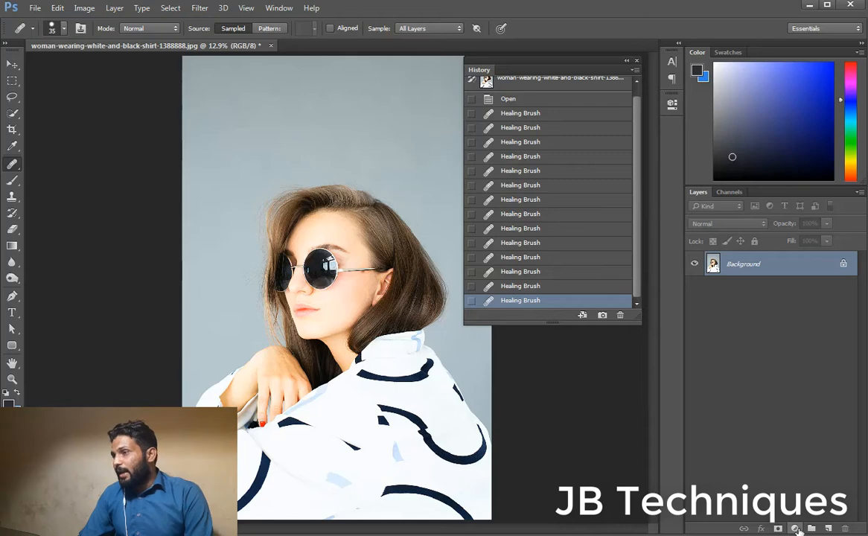
pyautogui.click(796, 529)
pyautogui.click(809, 375)
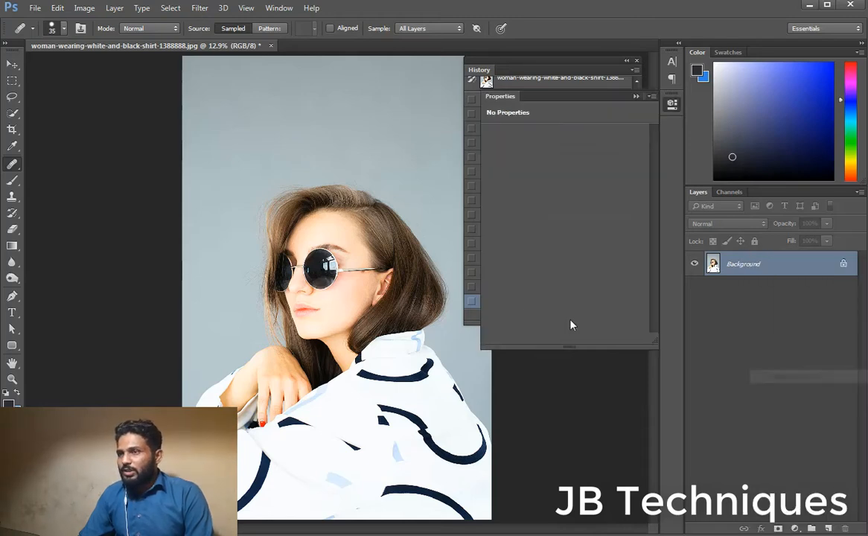
pyautogui.click(557, 151)
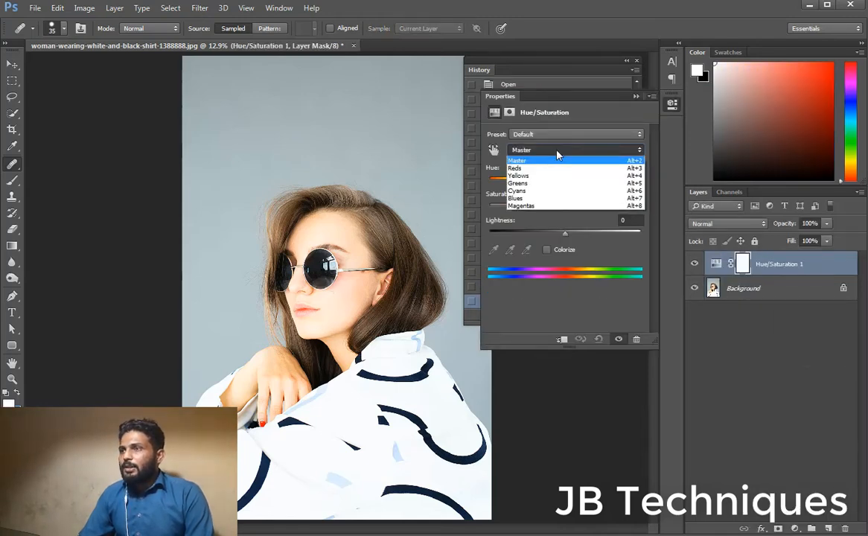
pyautogui.click(555, 176)
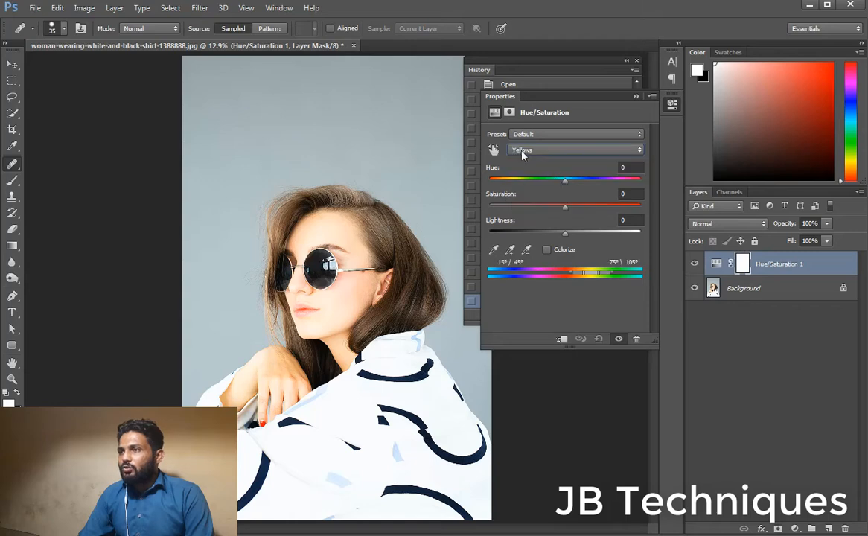
pyautogui.click(523, 151)
pyautogui.click(521, 176)
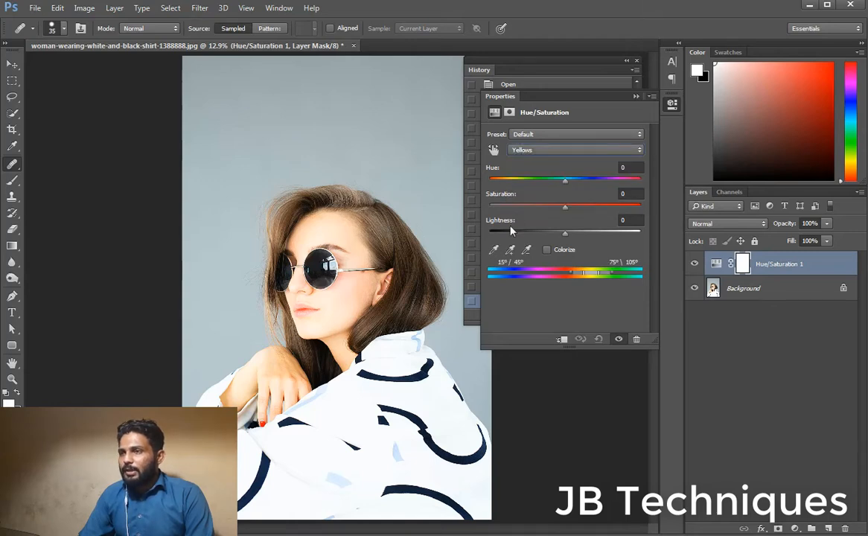
# Sample the forehead skin as the adjustment's colour range and set its saturation to +48.
pyautogui.click(493, 250)
pyautogui.click(333, 228)
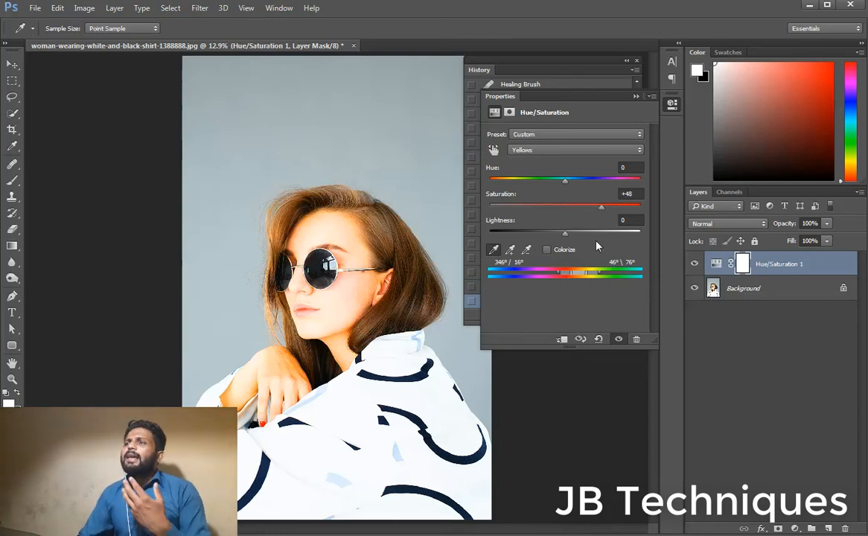
pyautogui.click(634, 100)
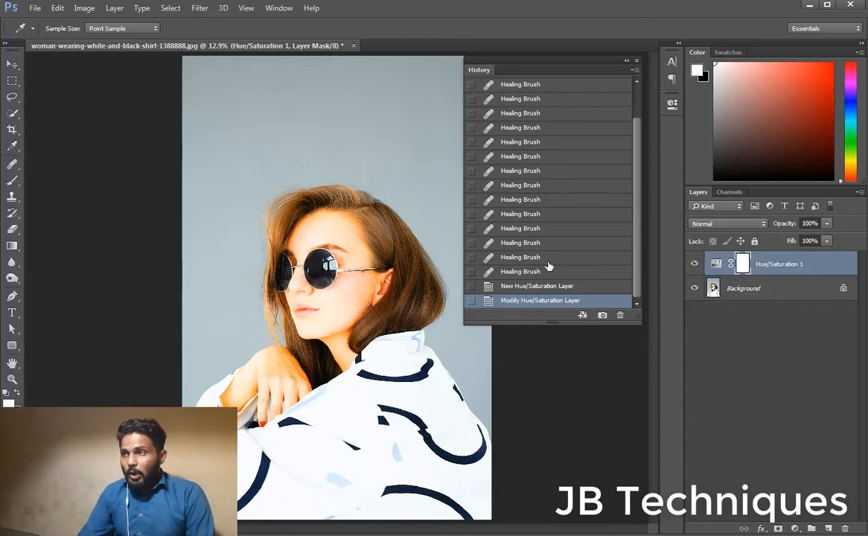
# Browse the recorded history states and lengthen the History panel until the entire list fits.
pyautogui.scroll(3, 551, 246)
pyautogui.scroll(-3, 519, 198)
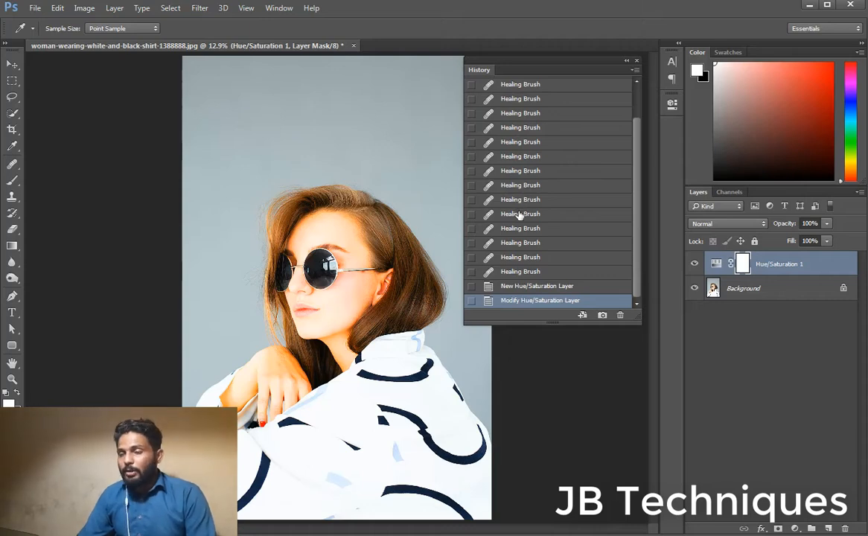
pyautogui.scroll(3, 520, 264)
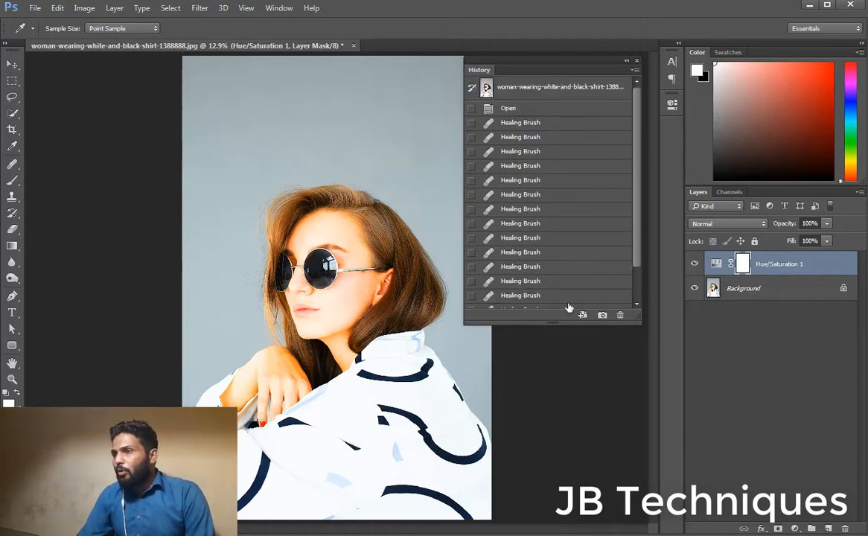
pyautogui.moveTo(556, 324); pyautogui.dragTo(557, 430)
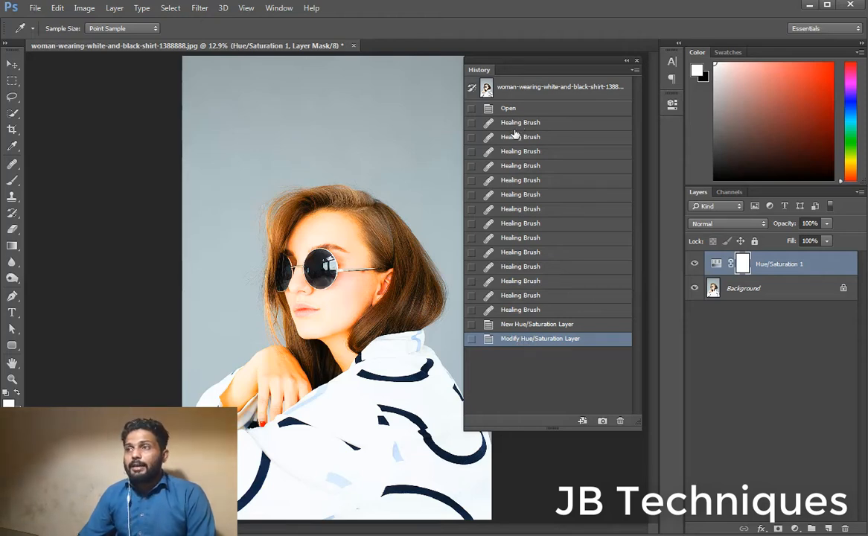
# Revert the image to the New Hue/Saturation Layer state, and step back through the Healing Brush states to the seventh one.
pyautogui.moveTo(531, 124); pyautogui.dragTo(520, 325)
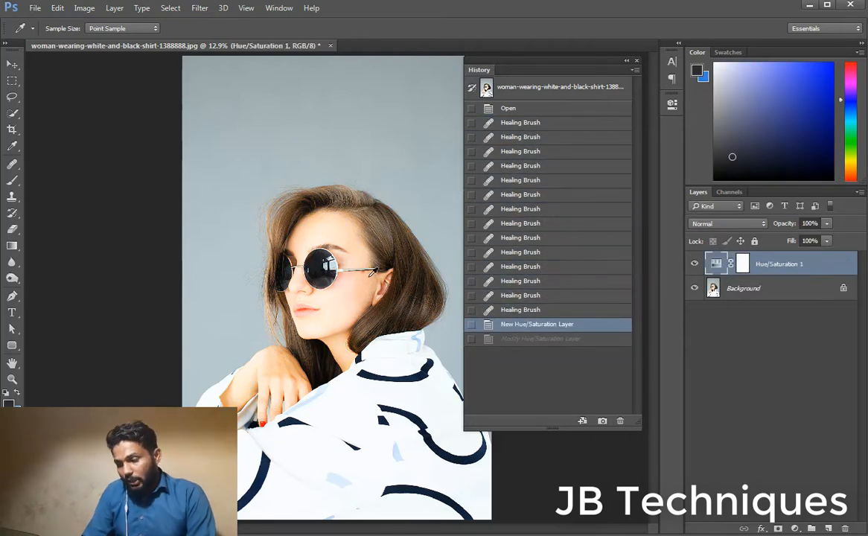
pyautogui.scroll(4, 372, 273)
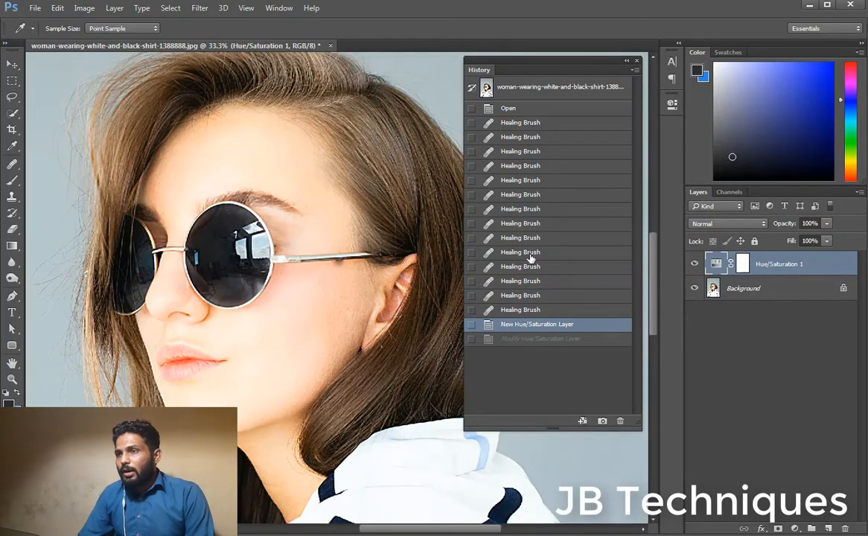
pyautogui.click(538, 267)
pyautogui.click(526, 253)
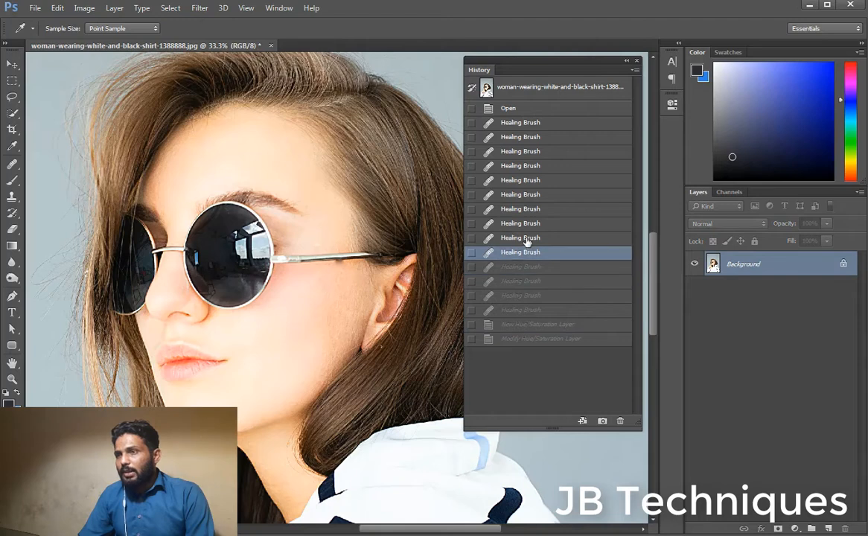
pyautogui.click(526, 237)
pyautogui.click(525, 224)
pyautogui.click(526, 209)
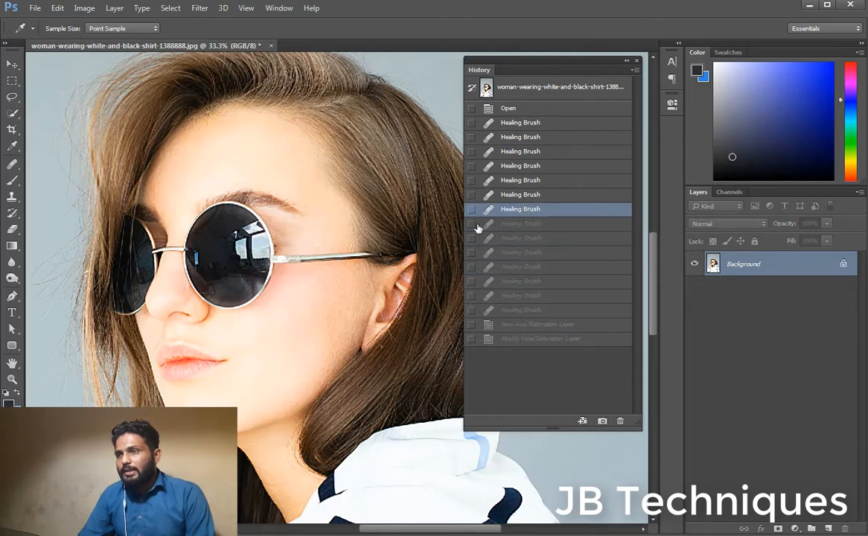